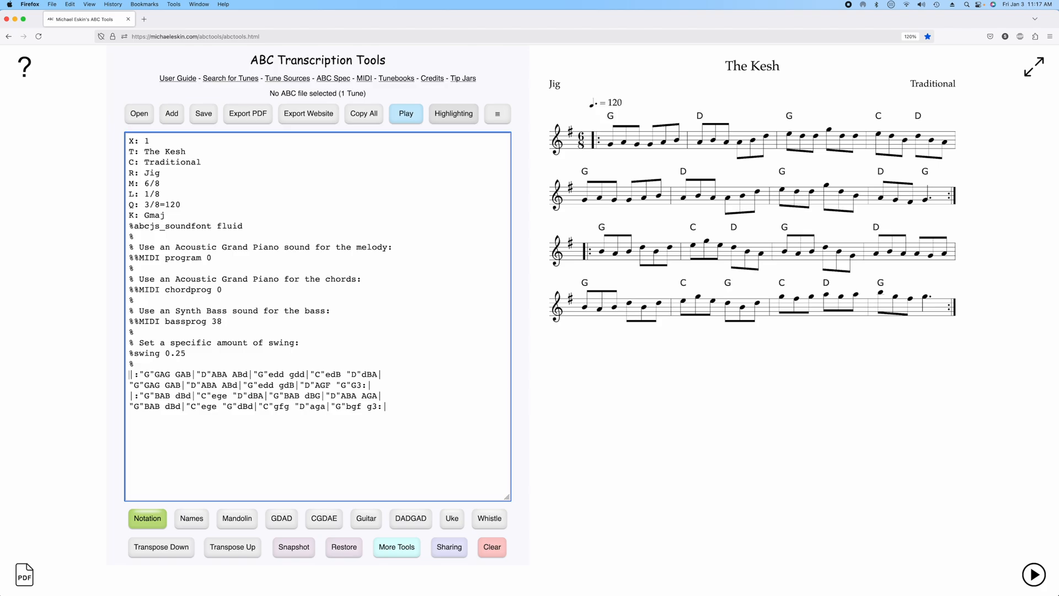
Add a %%scale 0.5 directive on its own line directly above the tune's notes
key("Return")
type("%")
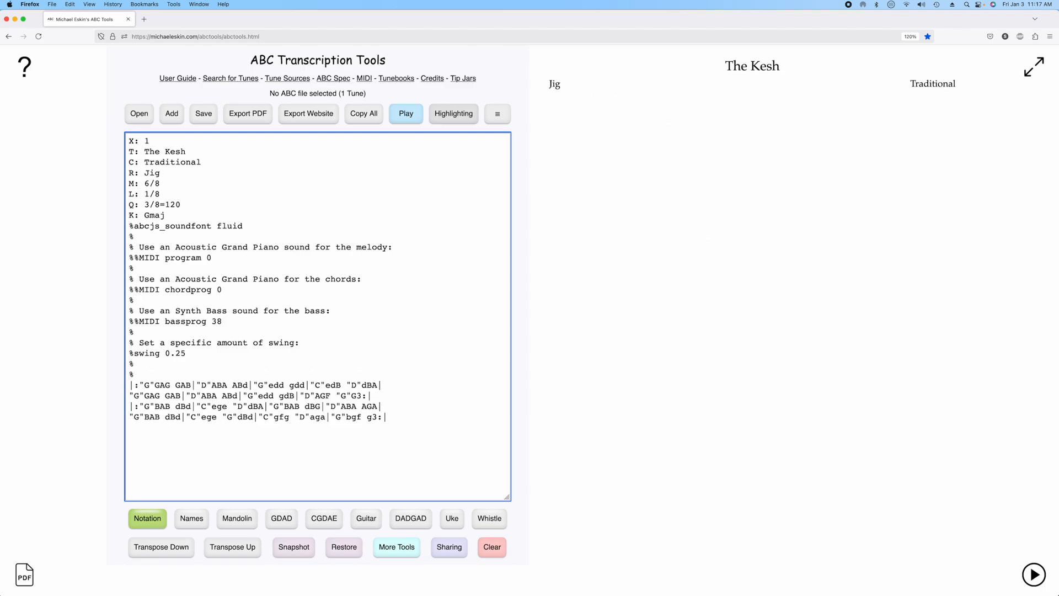
type("%scale")
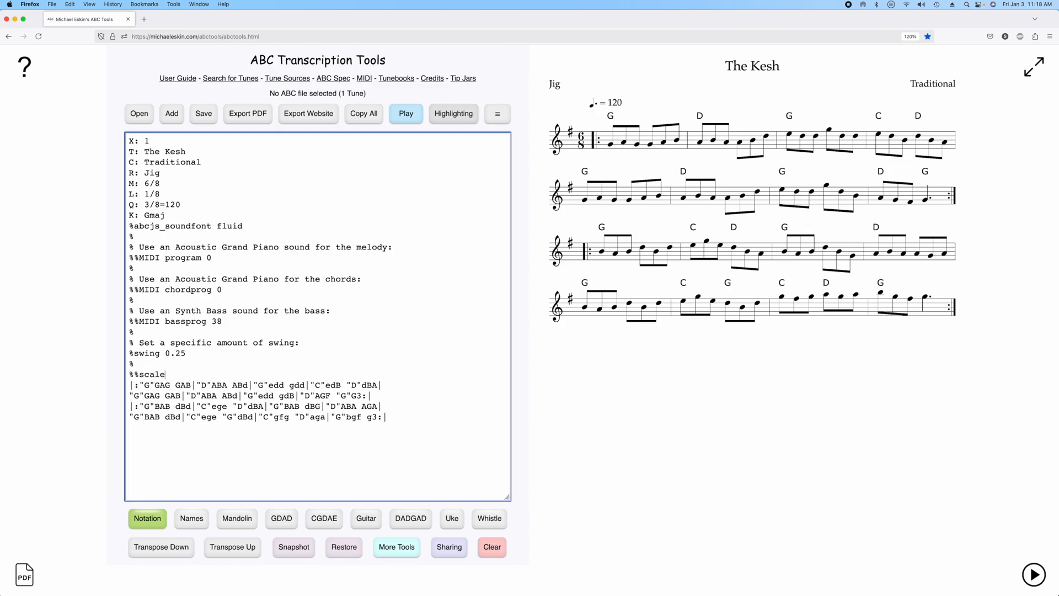
type(" 0.5")
Replace the scale directive above the notes with %%staffwidth 800
key("BackSpace")
key("BackSpace")
key("BackSpace")
key("BackSpace")
key("BackSpace")
key("BackSpace")
key("BackSpace")
key("BackSpace")
type("tff")
key("BackSpace")
key("BackSpace")
key("BackSpace")
key("BackSpace")
key("BackSpace")
key("BackSpace")
type("%%staffwidth")
type("800")
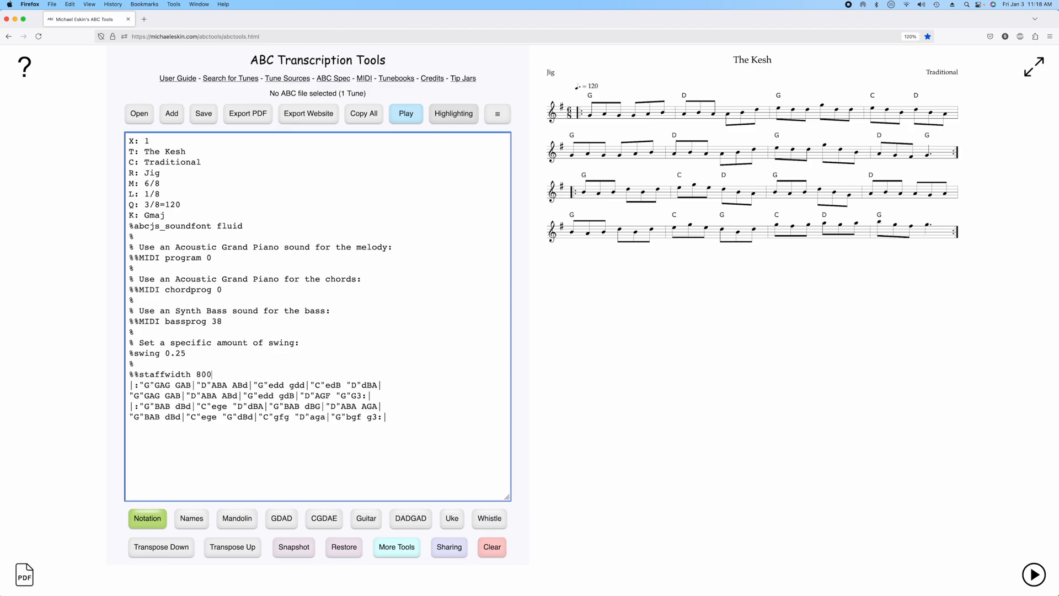
Try a %%staffwidth value of 566 and return it to 800
key("BackSpace")
key("BackSpace")
key("BackSpace")
type("566")
key("BackSpace")
key("BackSpace")
key("BackSpace")
type("800")
Replace the staff width directive with %%leftmargin 200
key("BackSpace")
key("BackSpace")
key("BackSpace")
key("BackSpace")
key("BackSpace")
key("BackSpace")
key("BackSpace")
key("BackSpace")
key("BackSpace")
key("BackSpace")
key("BackSpace")
key("BackSpace")
key("BackSpace")
key("BackSpace")
key("BackSpace")
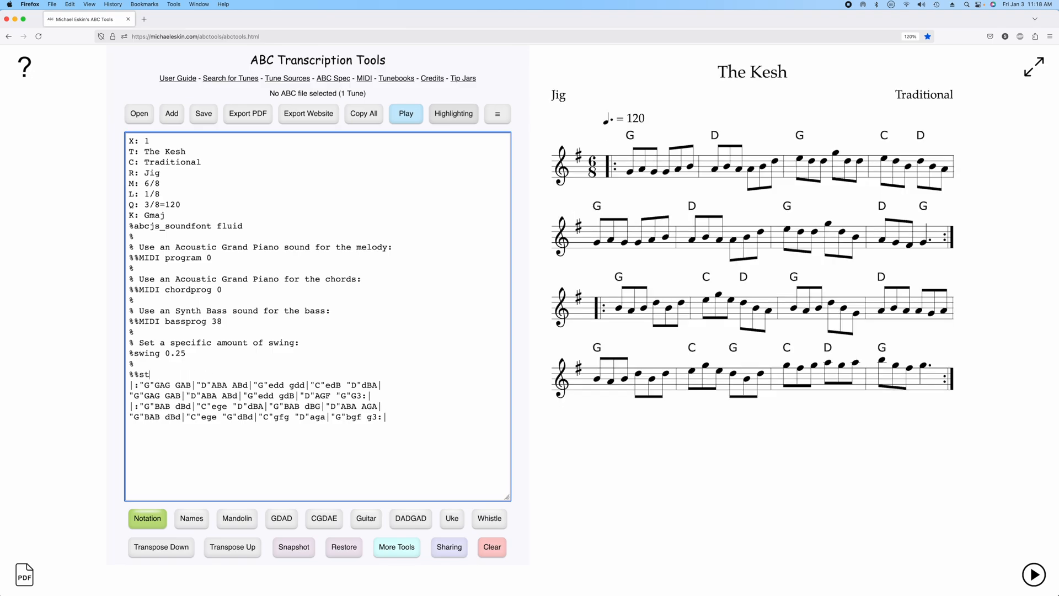
type("%")
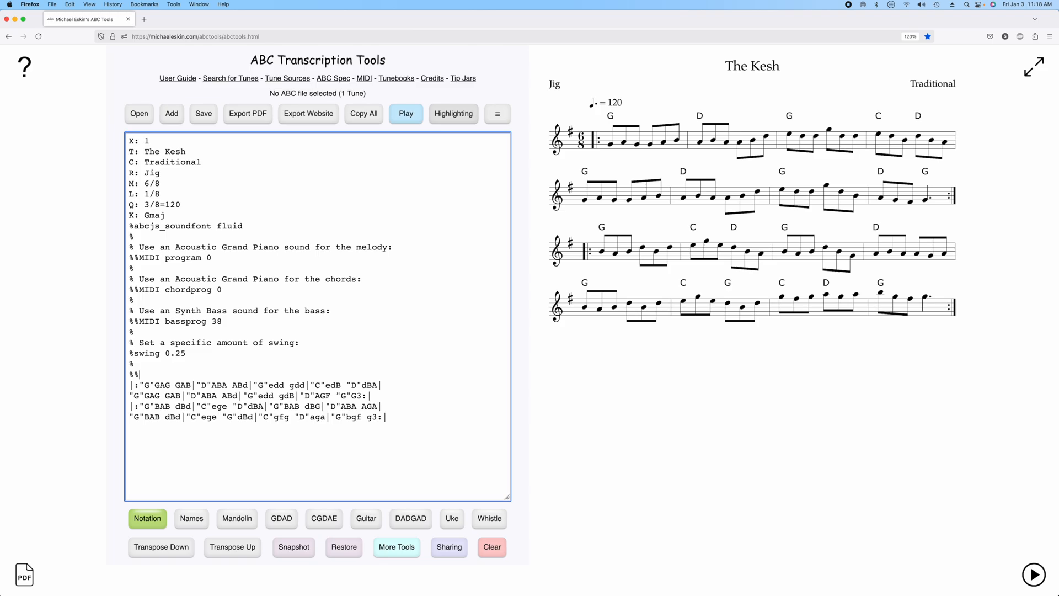
type("leftmargin 200")
Add a %%rightmargin 200 directive on the line below the left margin directive
key("Return")
type("%%r")
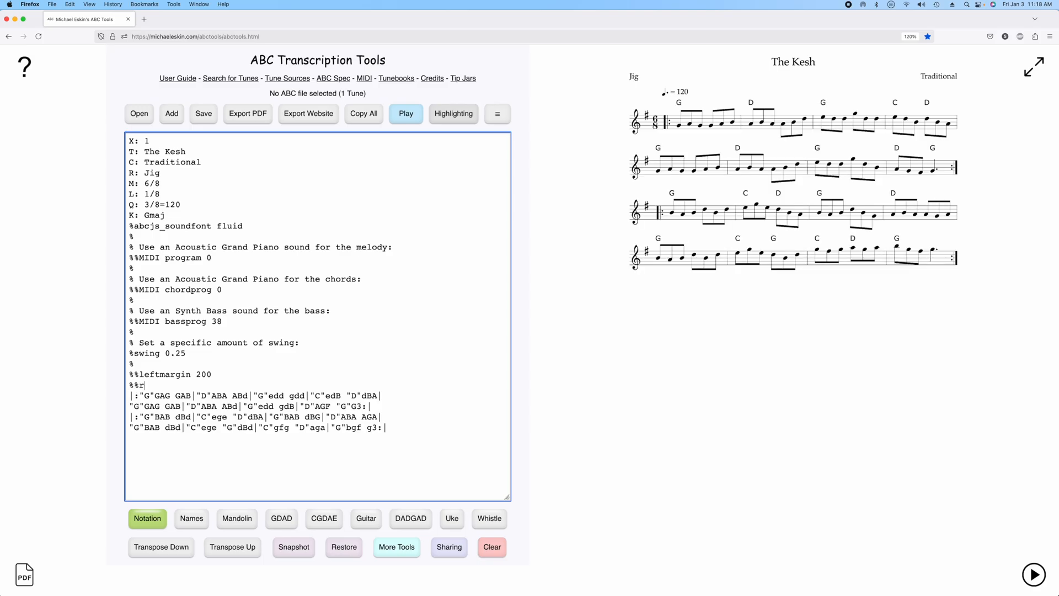
type("ightmargin 200")
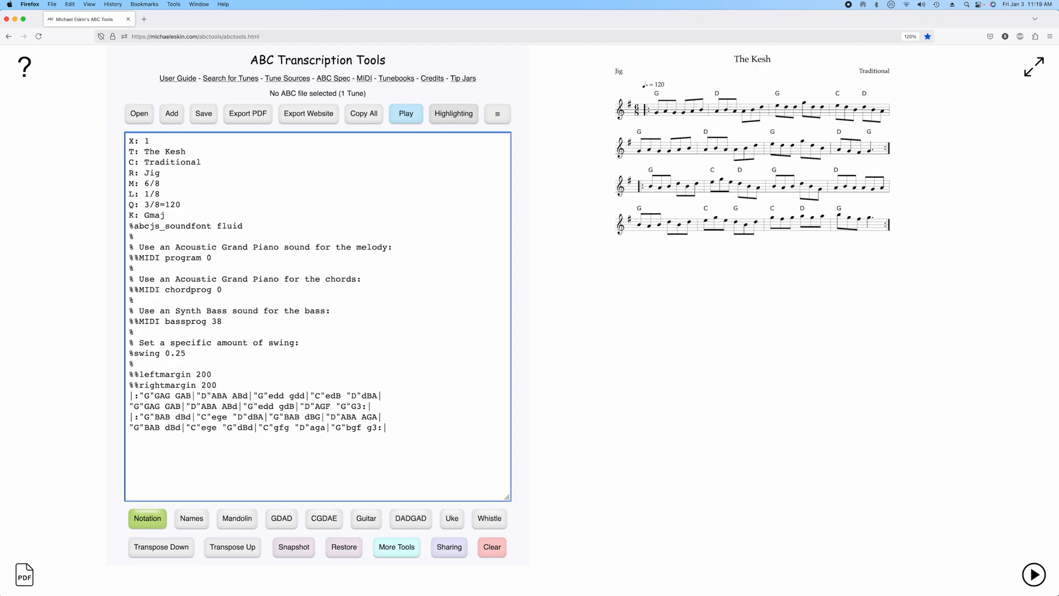
Change both the %%leftmargin and %%rightmargin directives to 300
left_click_drag(202, 374, 197, 374)
type("3")
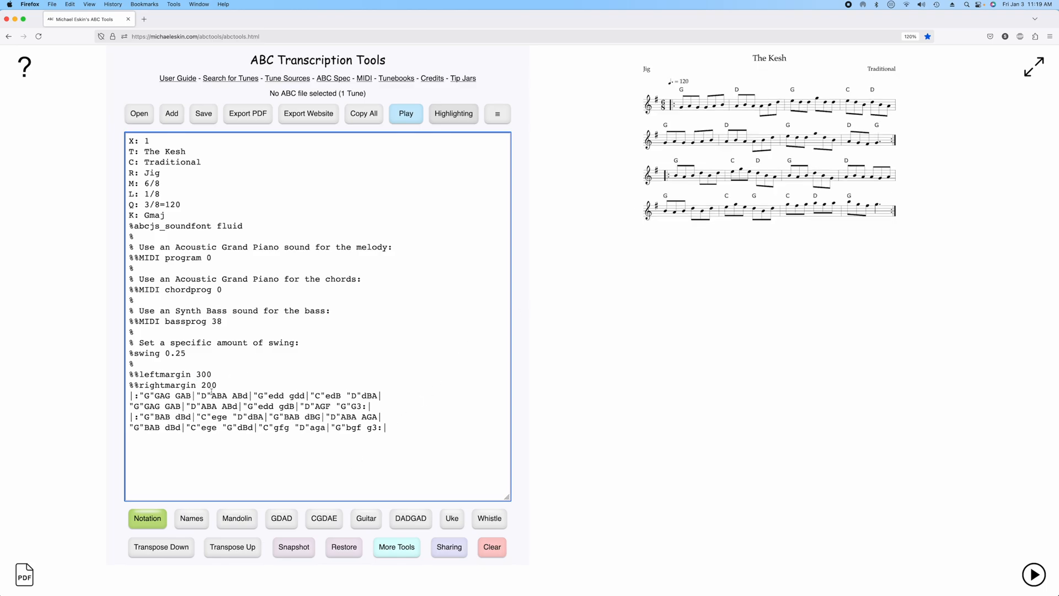
left_click_drag(206, 384, 201, 385)
type("3")
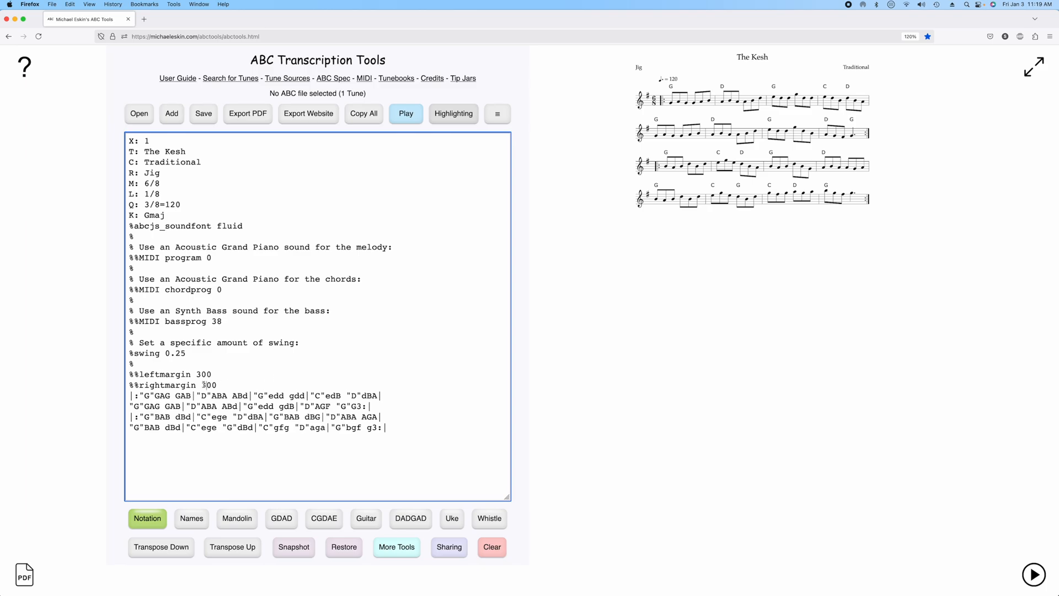
Insert a %%staffwidth 800 directive on a new line above the left margin directive
left_click(125, 375)
key("Return")
type("%%staffwidth")
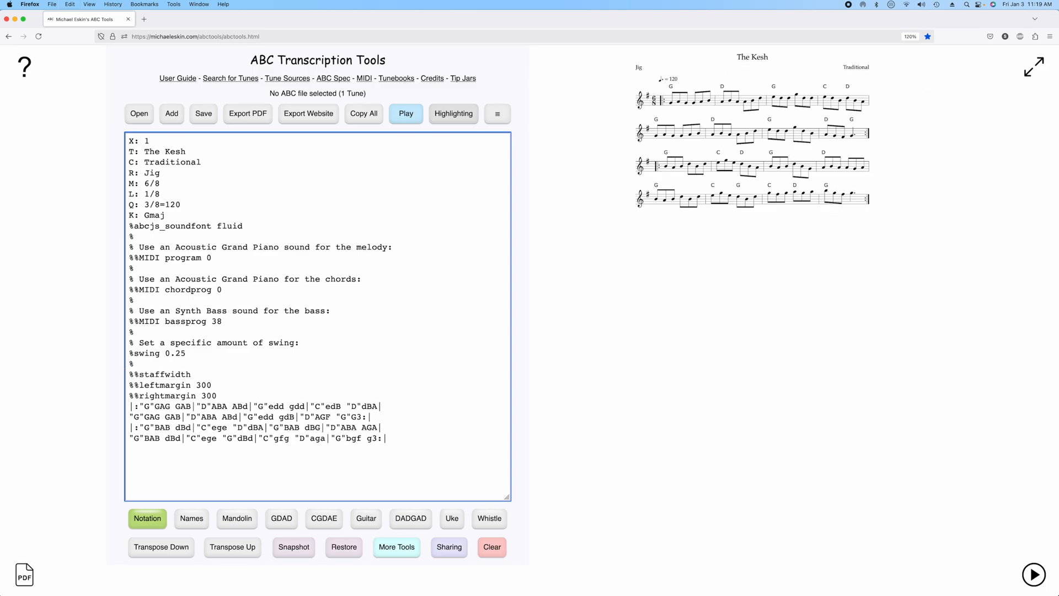
type("800")
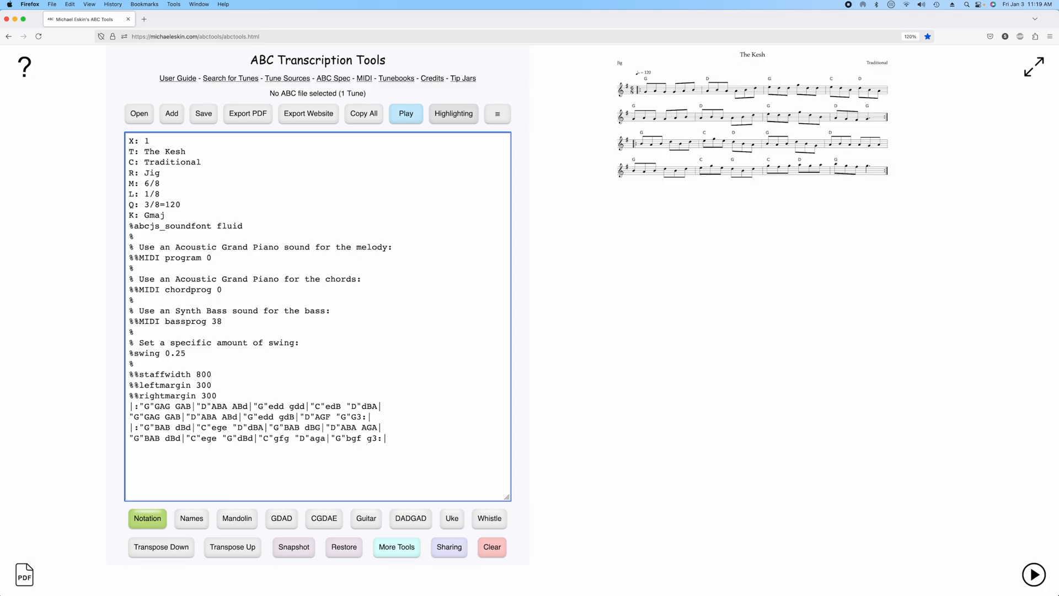
Delete the staff width, left margin and right margin directives from the tune
left_click_drag(129, 373, 128, 384)
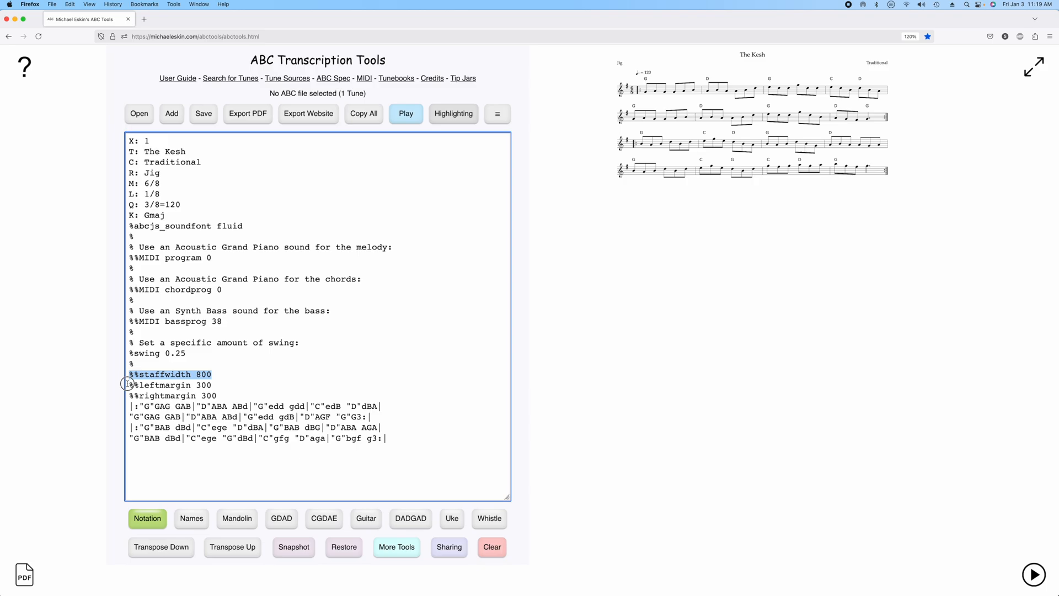
key("BackSpace")
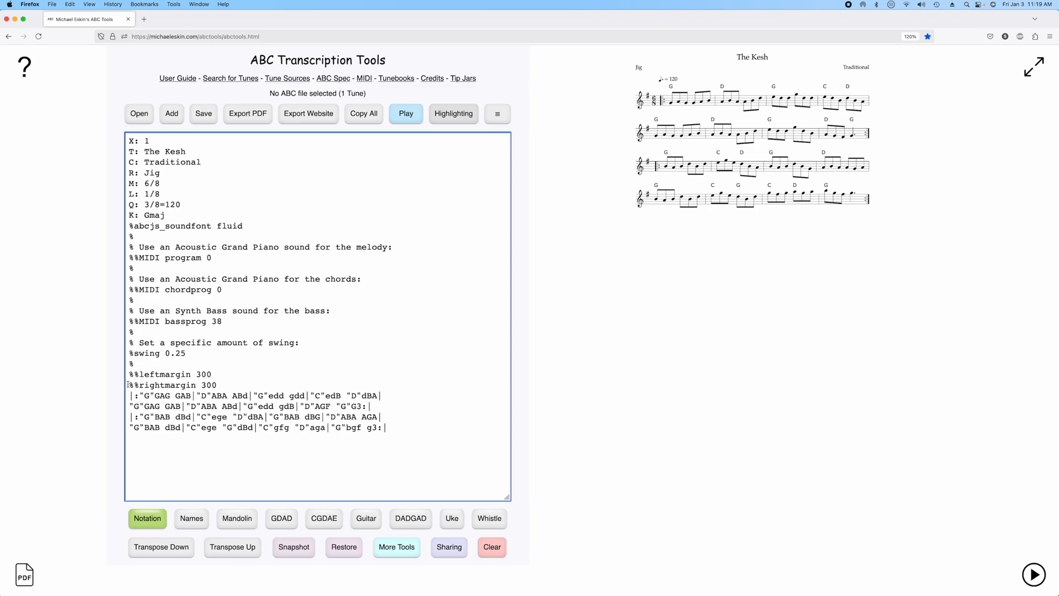
mouse_move(128, 375)
left_mouse_down()
mouse_move(117, 399)
mouse_move(126, 385)
left_mouse_up()
key("BackSpace")
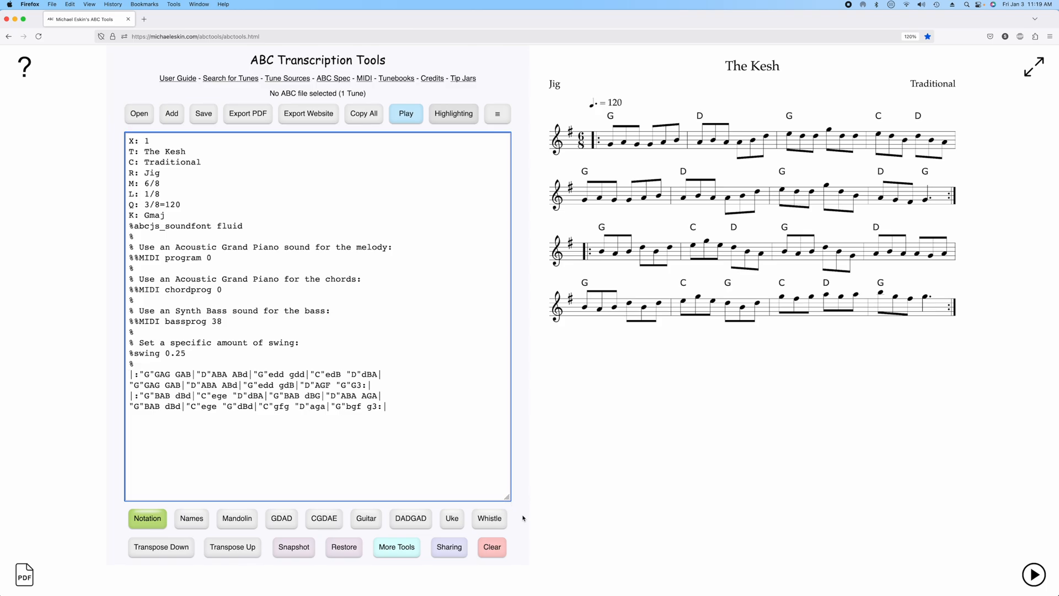
Open the Notation Spacing Explorer and test a staff separation of 80 on The Kesh
left_click(396, 546)
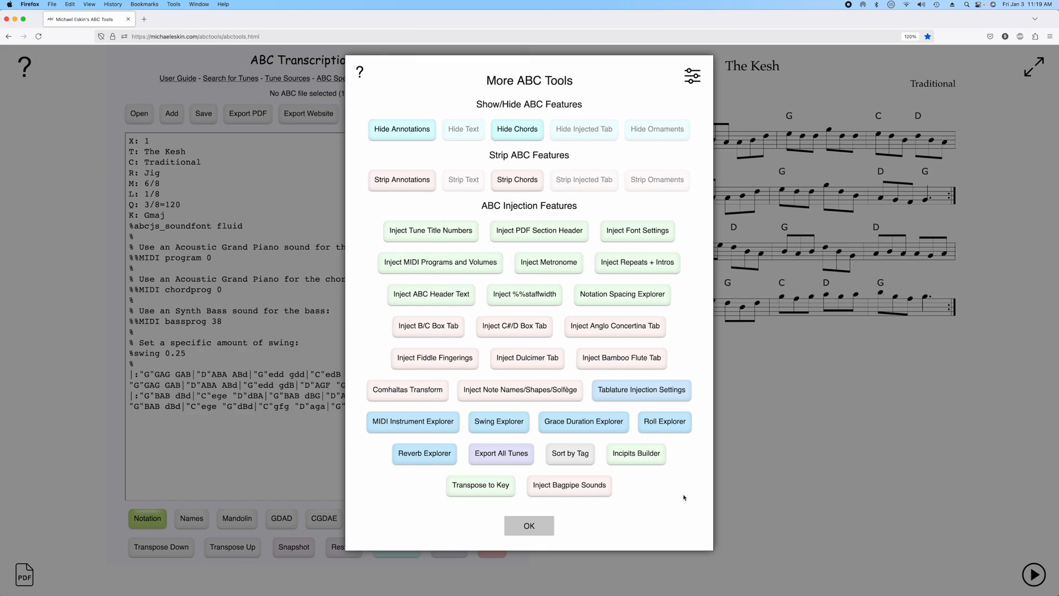
left_click(621, 295)
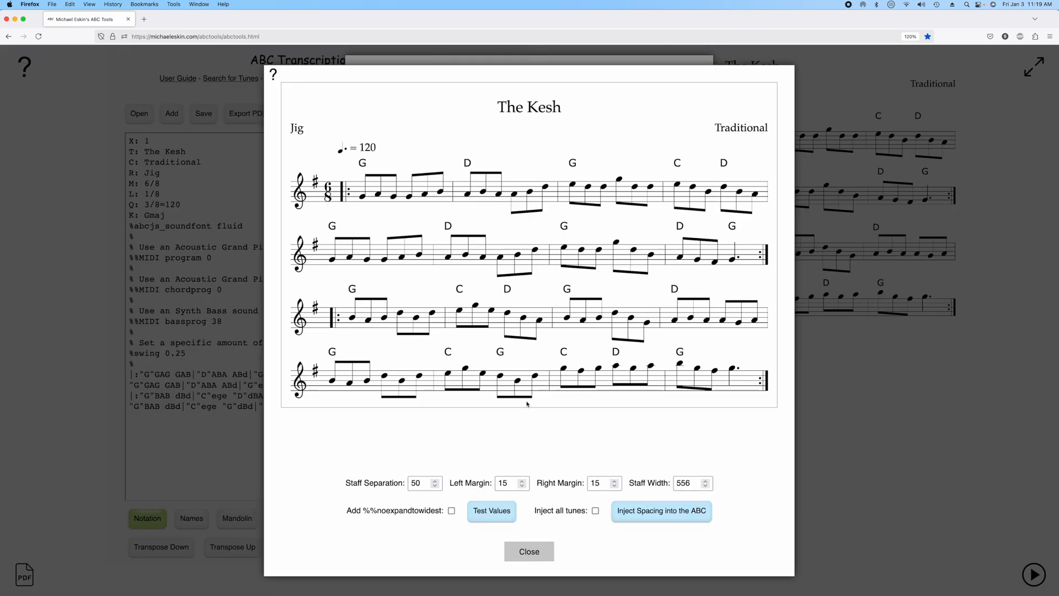
double_click(422, 482)
type("80")
left_click(492, 510)
Restore the staff separation to 50
left_click(419, 485)
type("50")
left_click(441, 455)
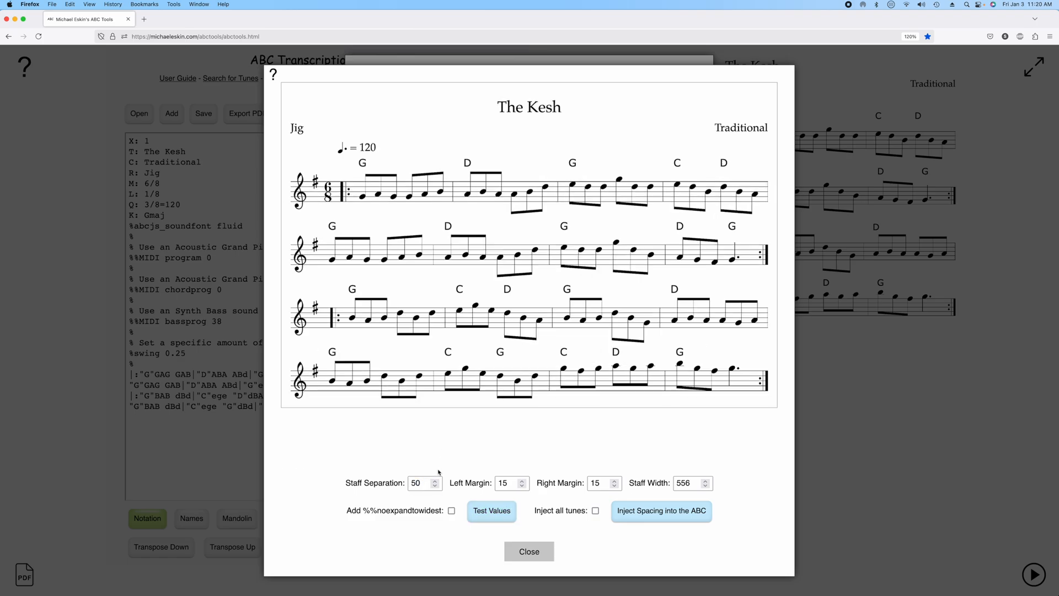
Set the left and right margins to 100 and test them on the notation preview
left_click_drag(514, 485, 474, 484)
type("100")
left_click(512, 514)
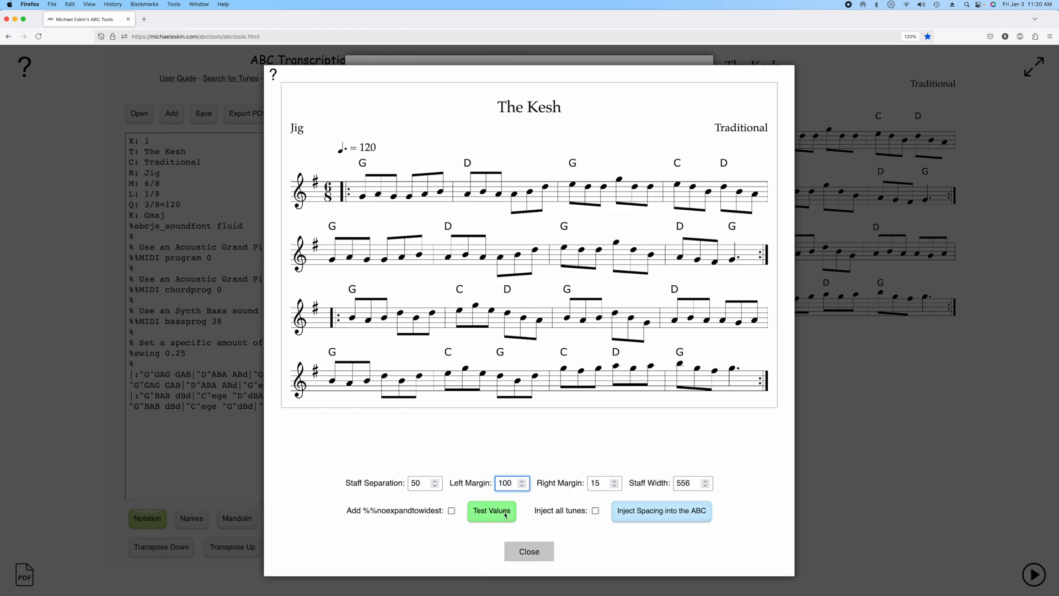
double_click(596, 481)
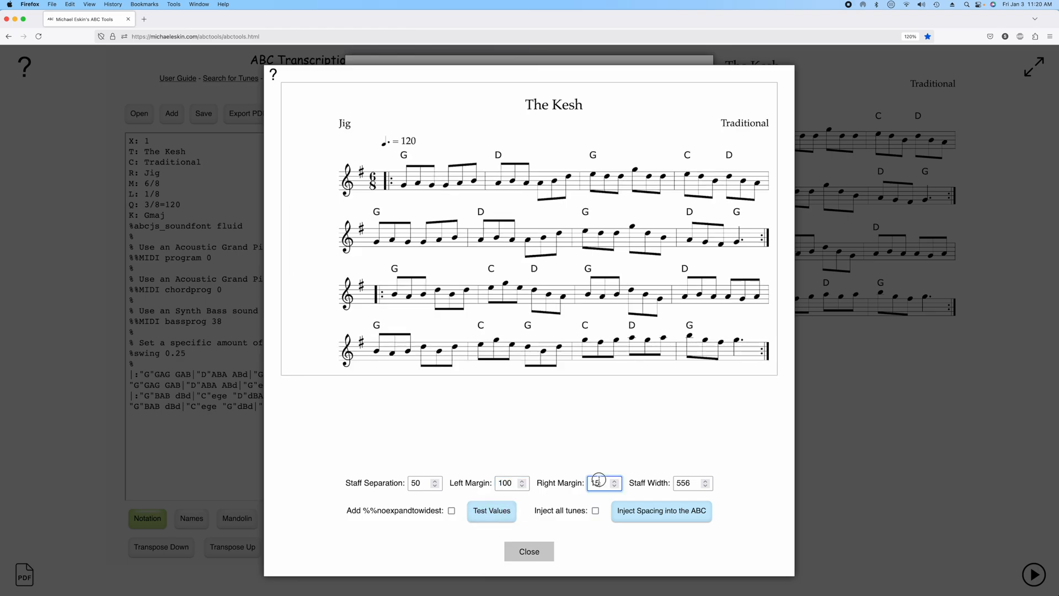
type("100")
left_click(507, 519)
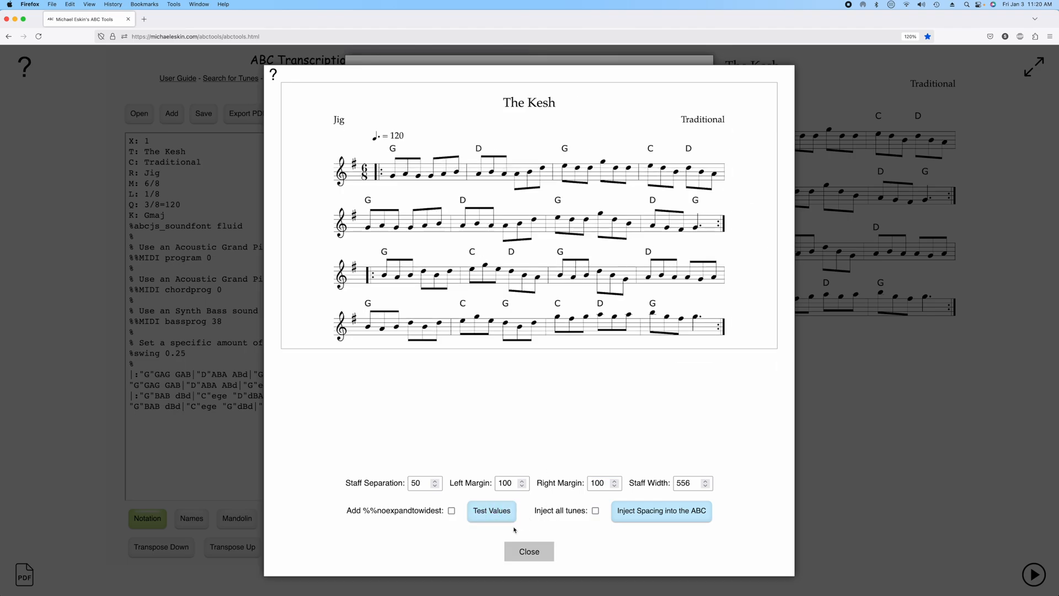
Set both the left and right margins to 200 and test the values on the preview
left_click(501, 483)
key("BackSpace")
type("2")
left_click(595, 484)
key("BackSpace")
type("2")
left_click(491, 512)
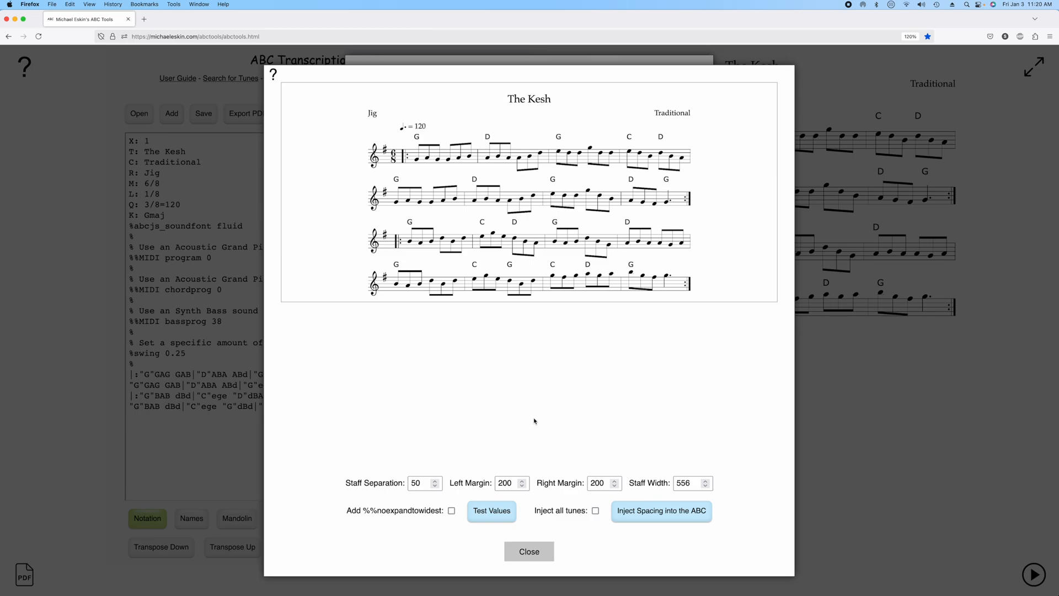
Inject the tested spacing into The Kesh's ABC, close the dialogs and select the four injected spacing directives
left_click(668, 518)
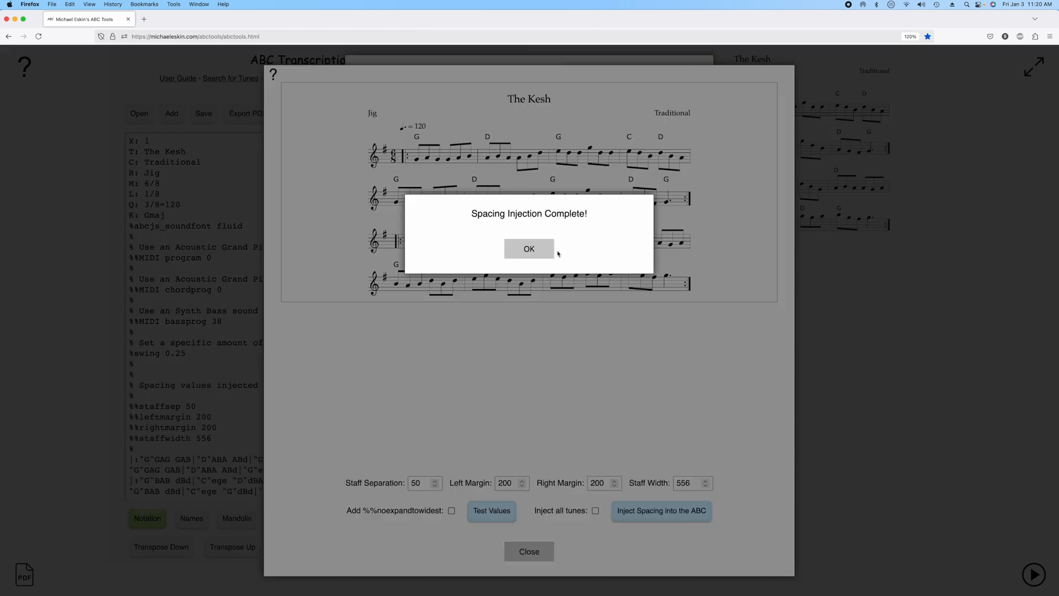
left_click(551, 253)
left_click(536, 551)
left_click(529, 525)
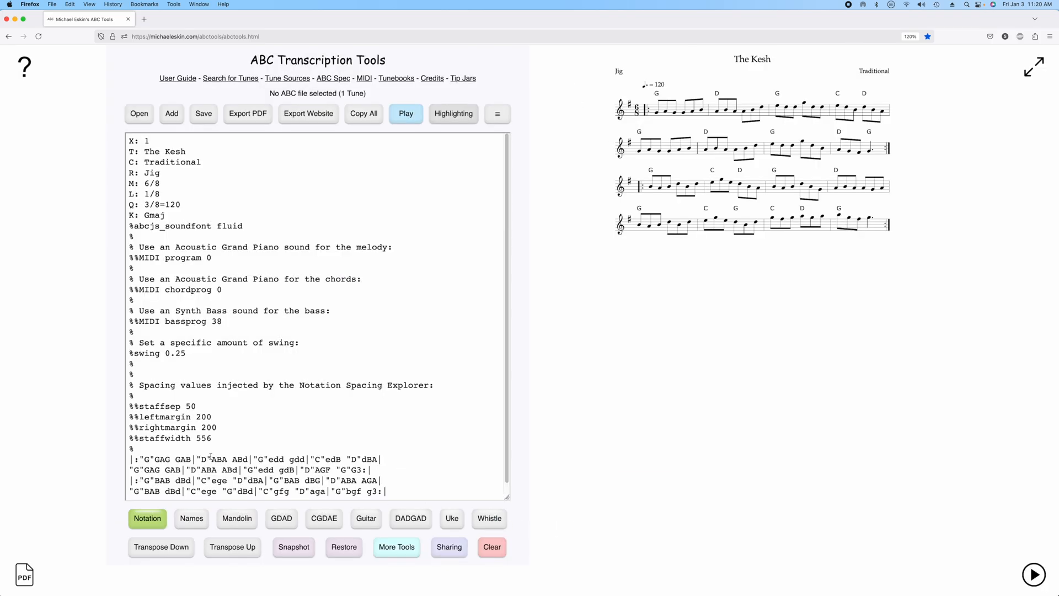
left_click_drag(127, 408, 133, 446)
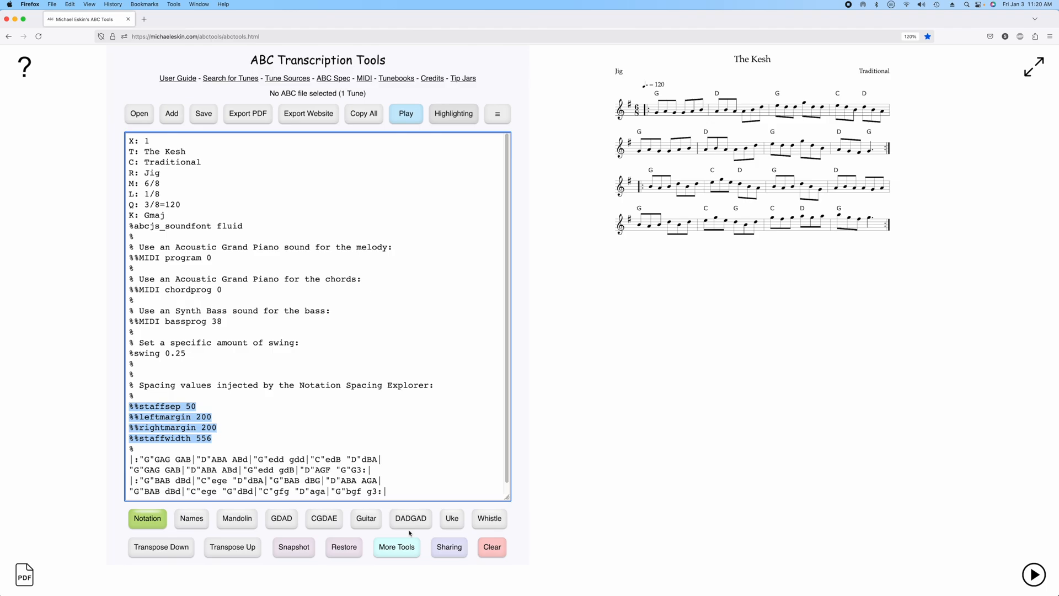
Reopen the Notation Spacing Explorer to review the spacing values picked up from the tune, and close it
left_click(413, 551)
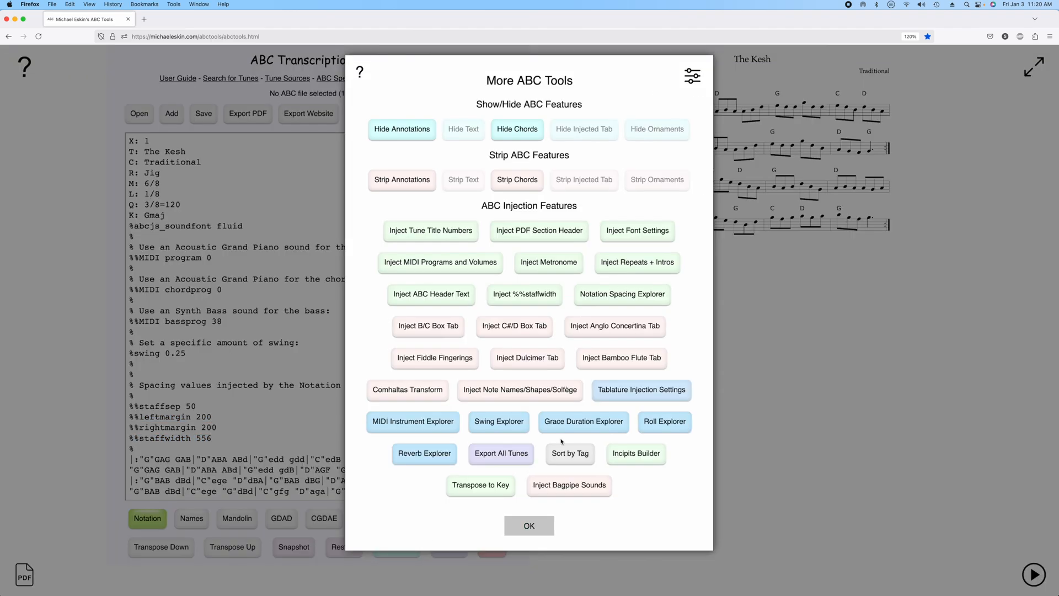
left_click(643, 303)
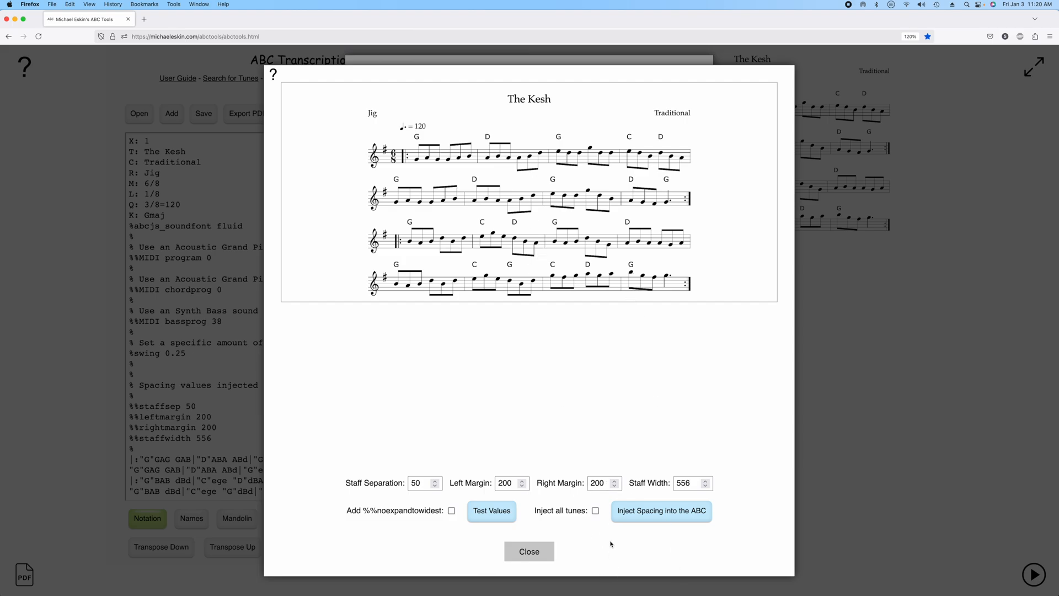
left_click(527, 551)
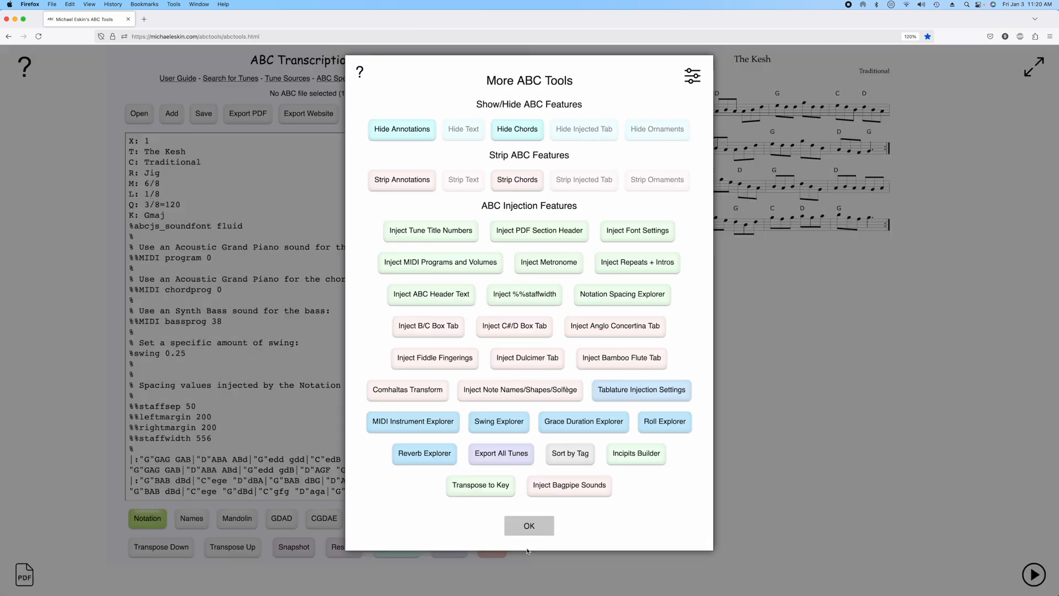
left_click(538, 520)
Open 25_Reels.abc from the ABC folder, abandoning the unsaved changes
left_click(139, 113)
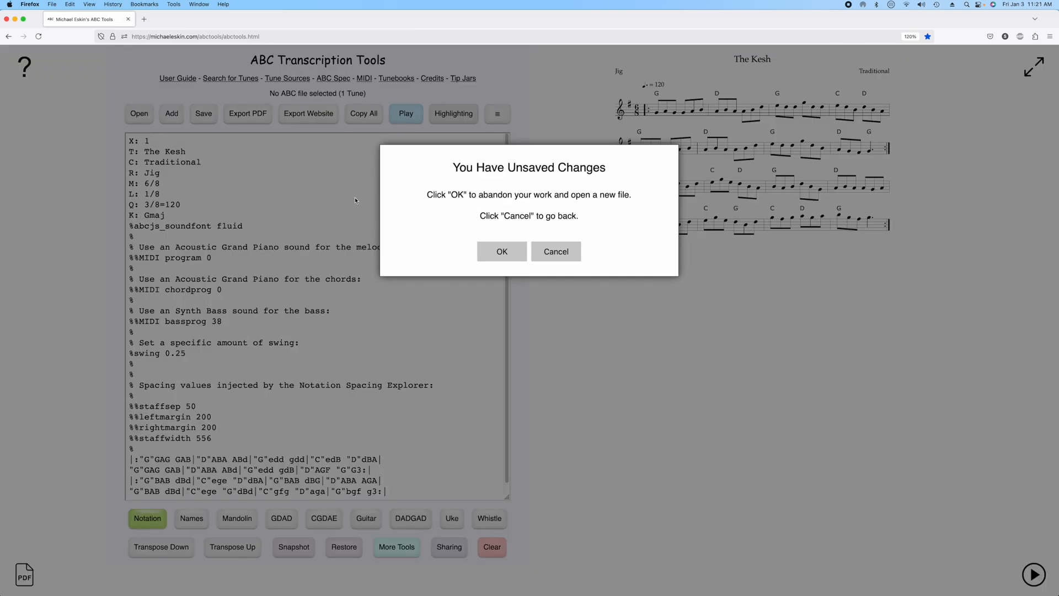
left_click(484, 250)
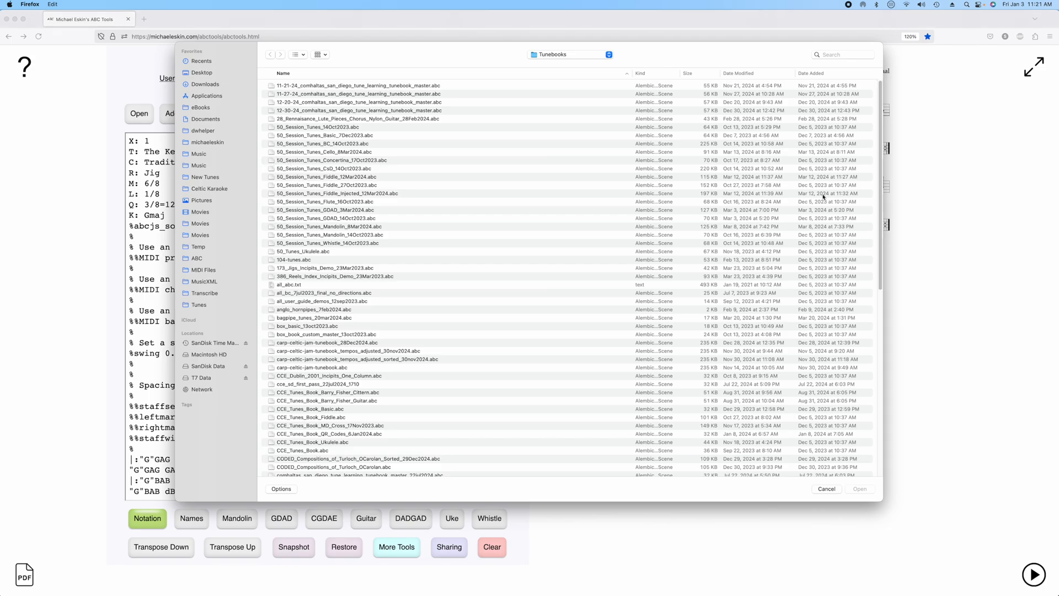
left_click(196, 258)
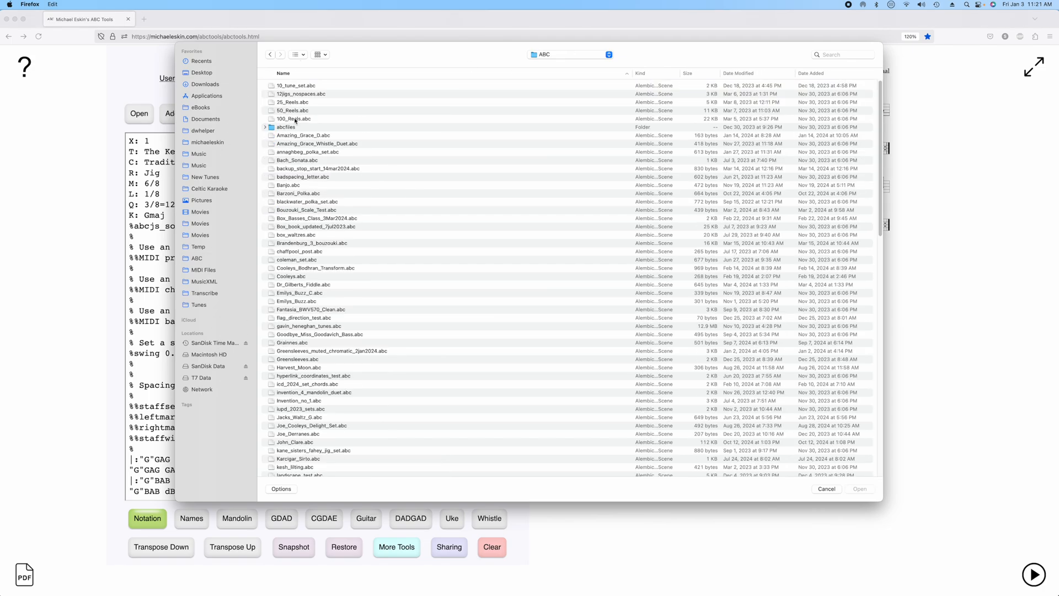
double_click(292, 102)
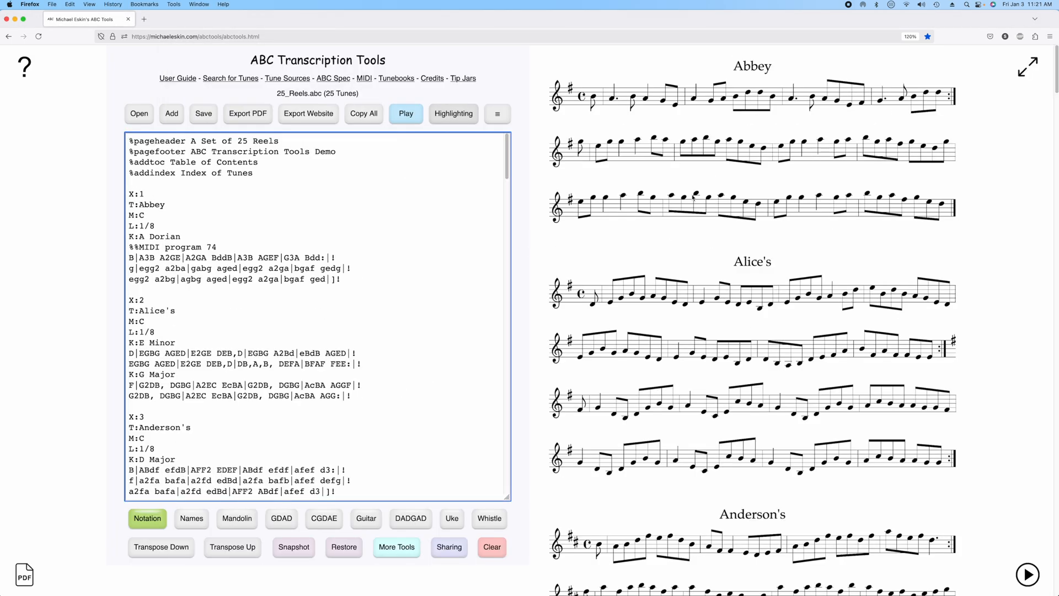
Test left and right margins of 200 on the tune Abbey in the Notation Spacing Explorer
left_click(397, 547)
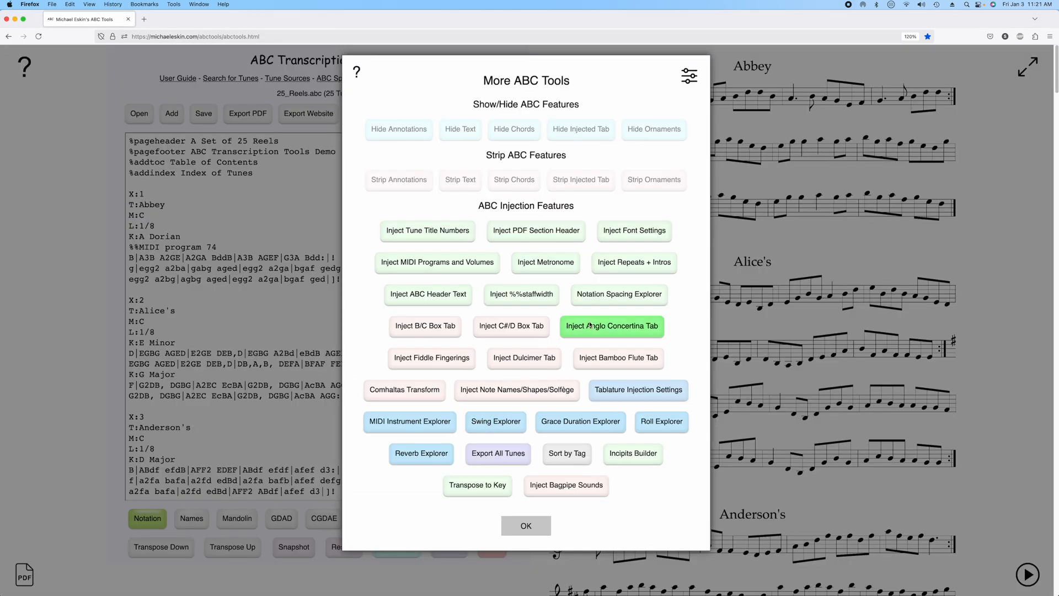
left_click(607, 295)
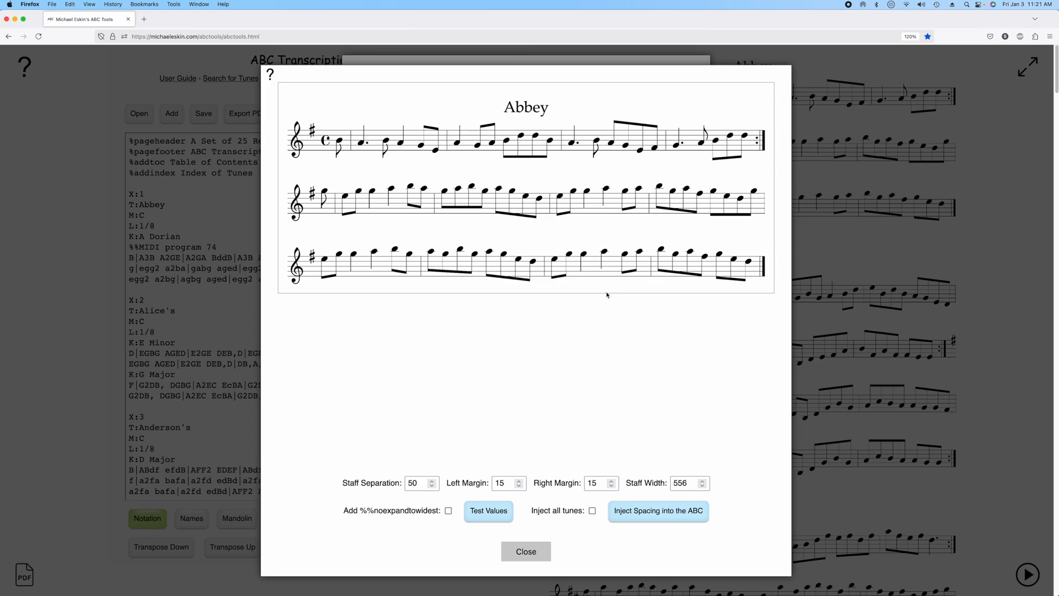
key("BackSpace")
key("BackSpace")
type("200")
left_click_drag(600, 483, 571, 482)
type("200")
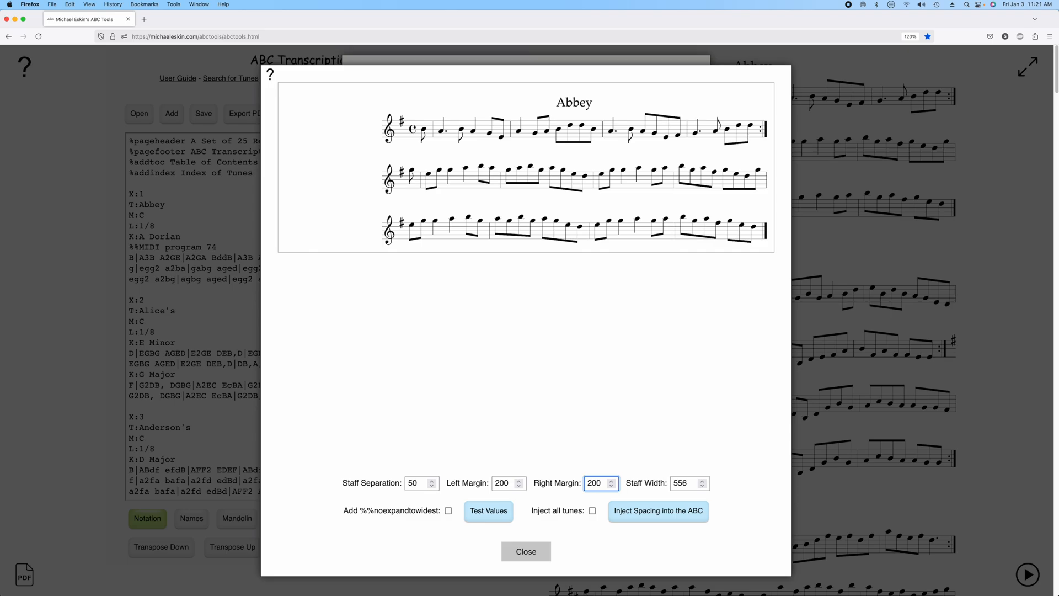
left_click(488, 510)
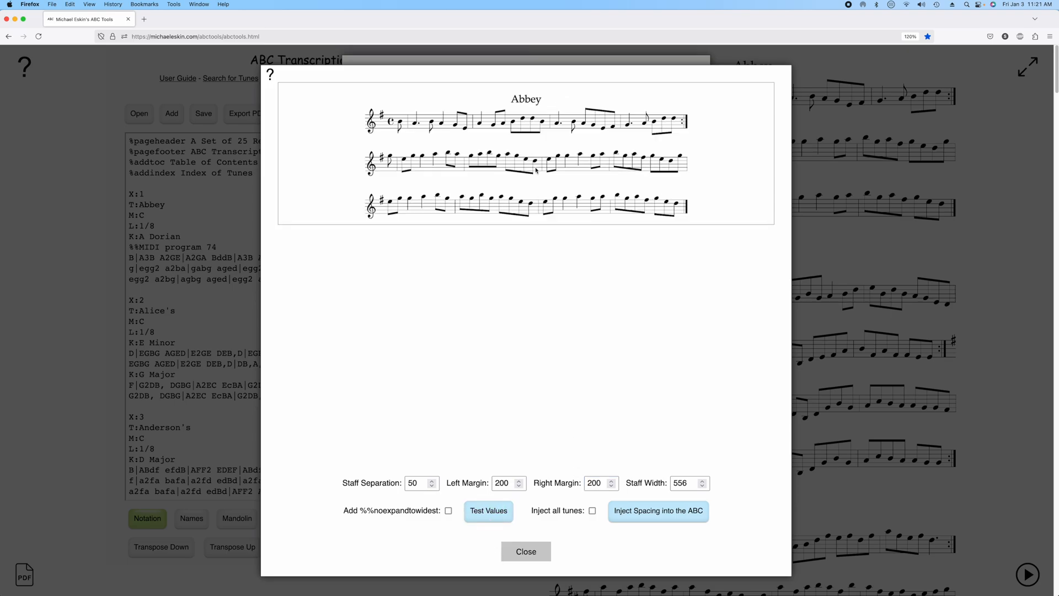
Inject the tested spacing into all tunes of the tunebook, close the dialogs and look through the tunes' notation
left_click(593, 512)
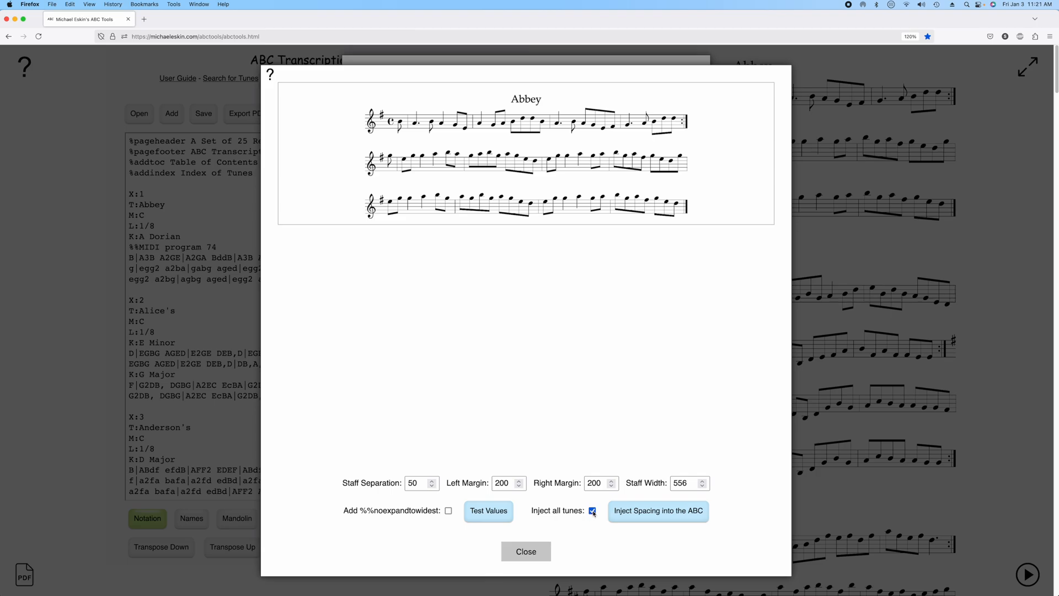
left_click(655, 515)
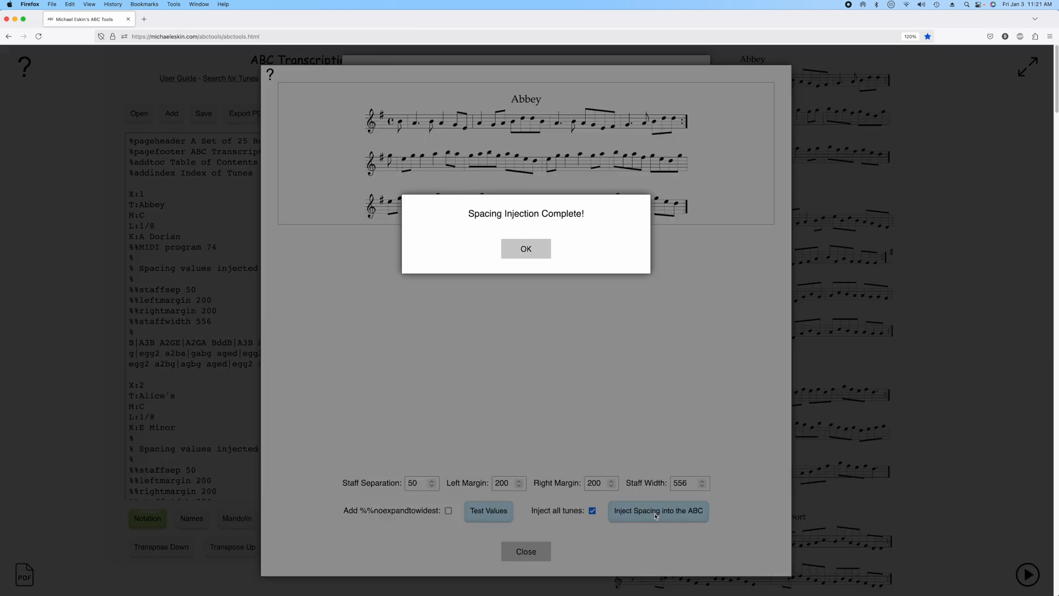
left_click(526, 249)
left_click(526, 551)
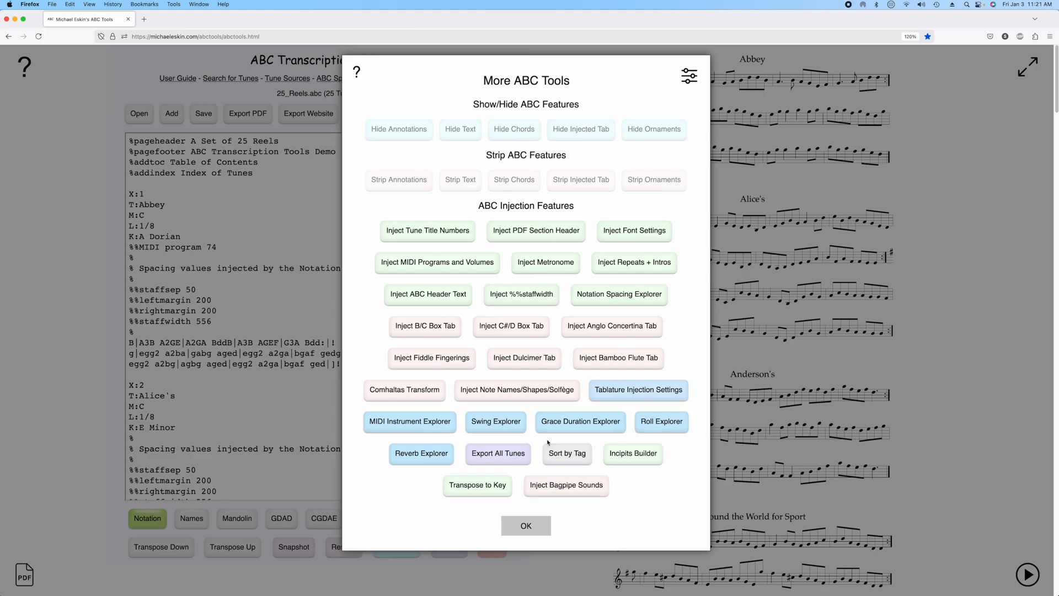
left_click(518, 528)
scroll(796, 364, "down", 20)
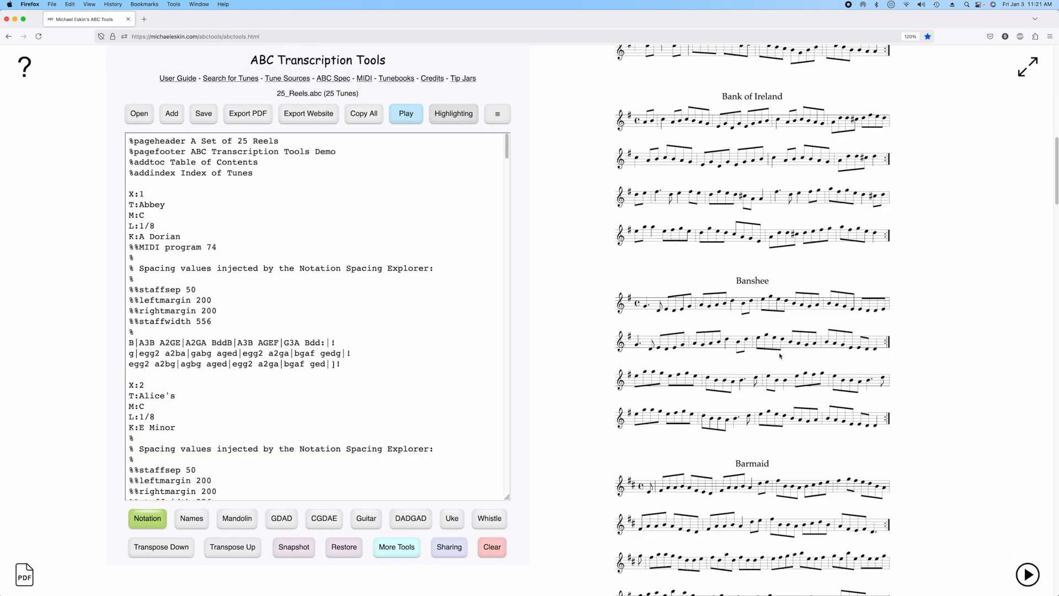
scroll(795, 364, "down", 20)
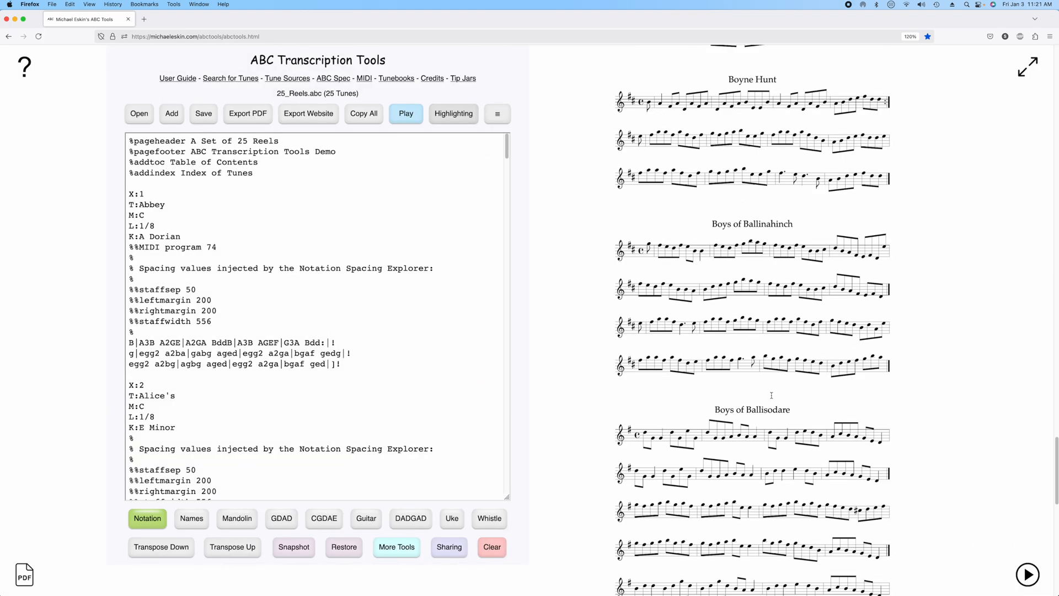
scroll(766, 361, "up", 20)
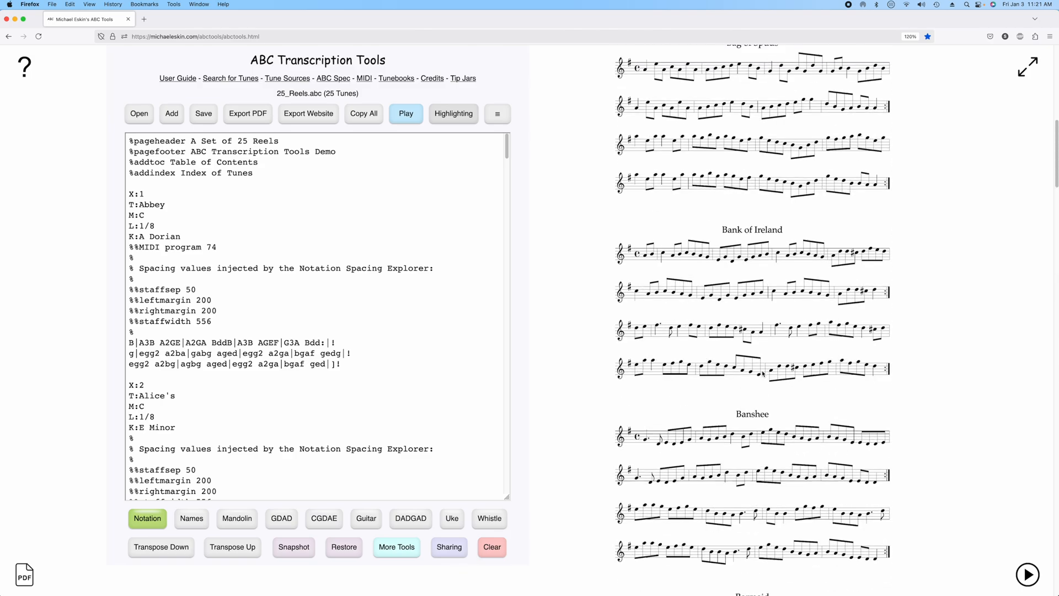